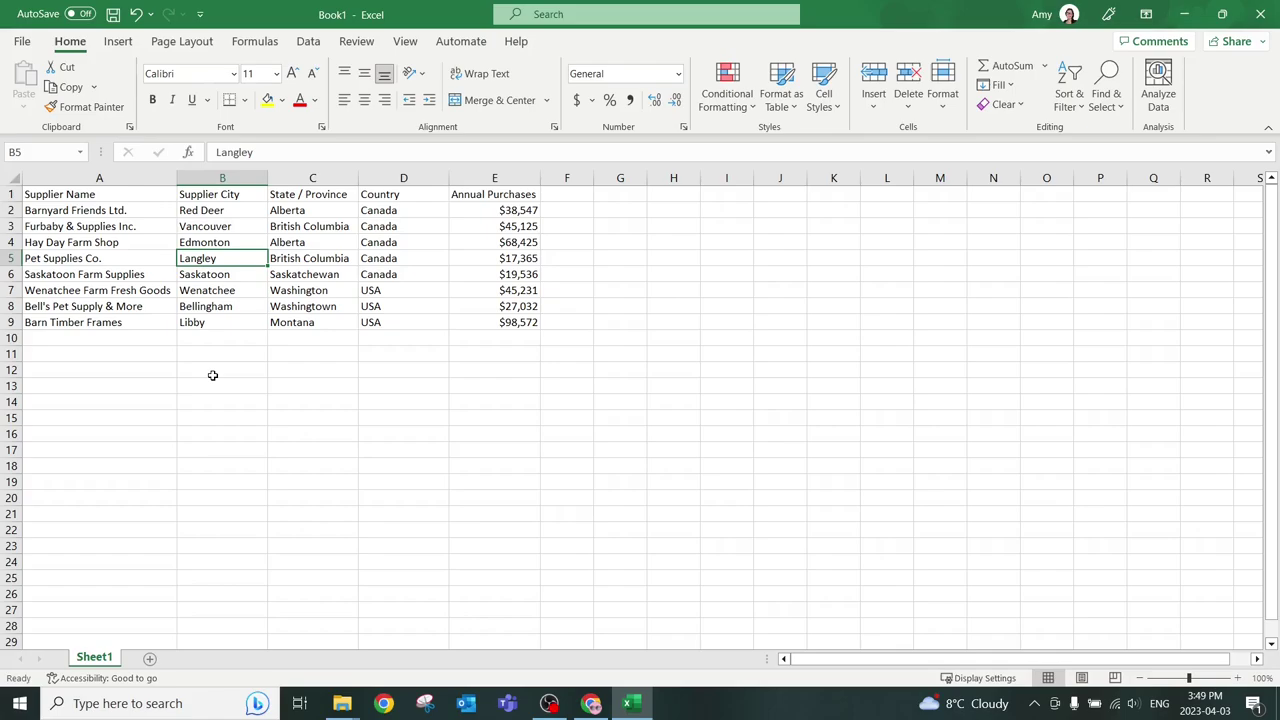
Turn on Filter dropdowns for all five supplier table headers with Alt, A, T.
{"action": "key", "text": "alt"}
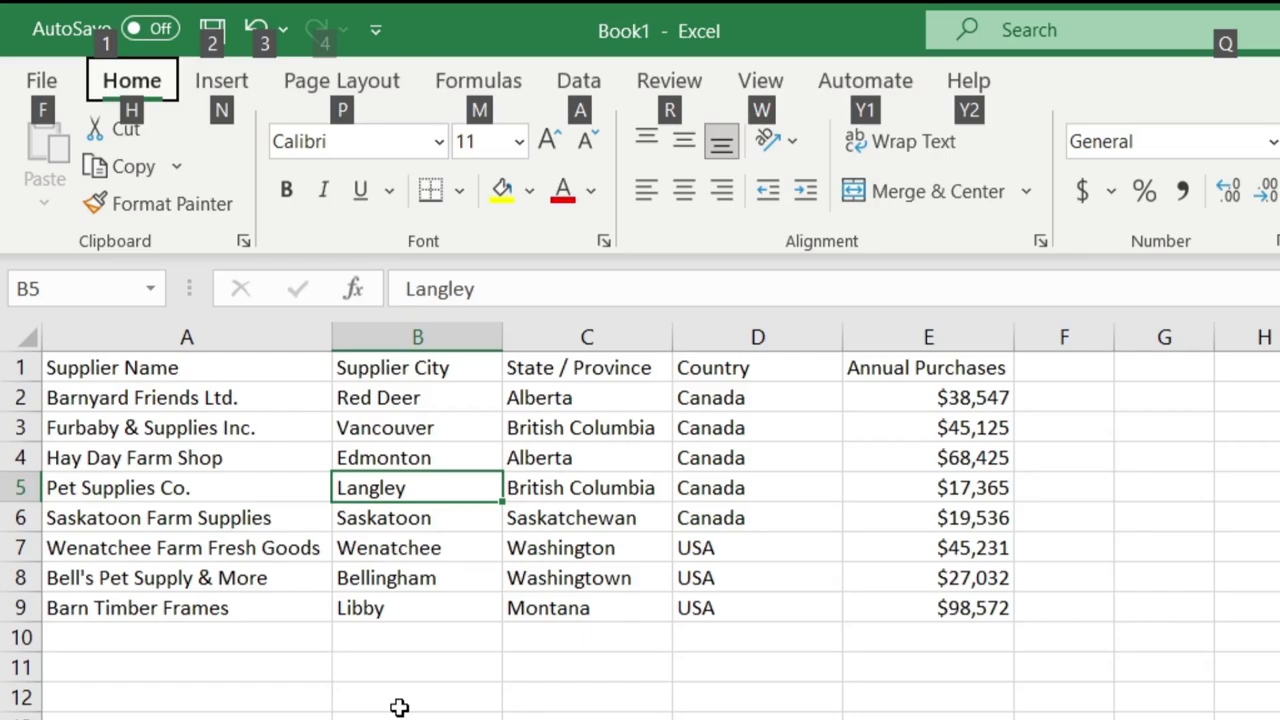
{"action": "key", "text": "a"}
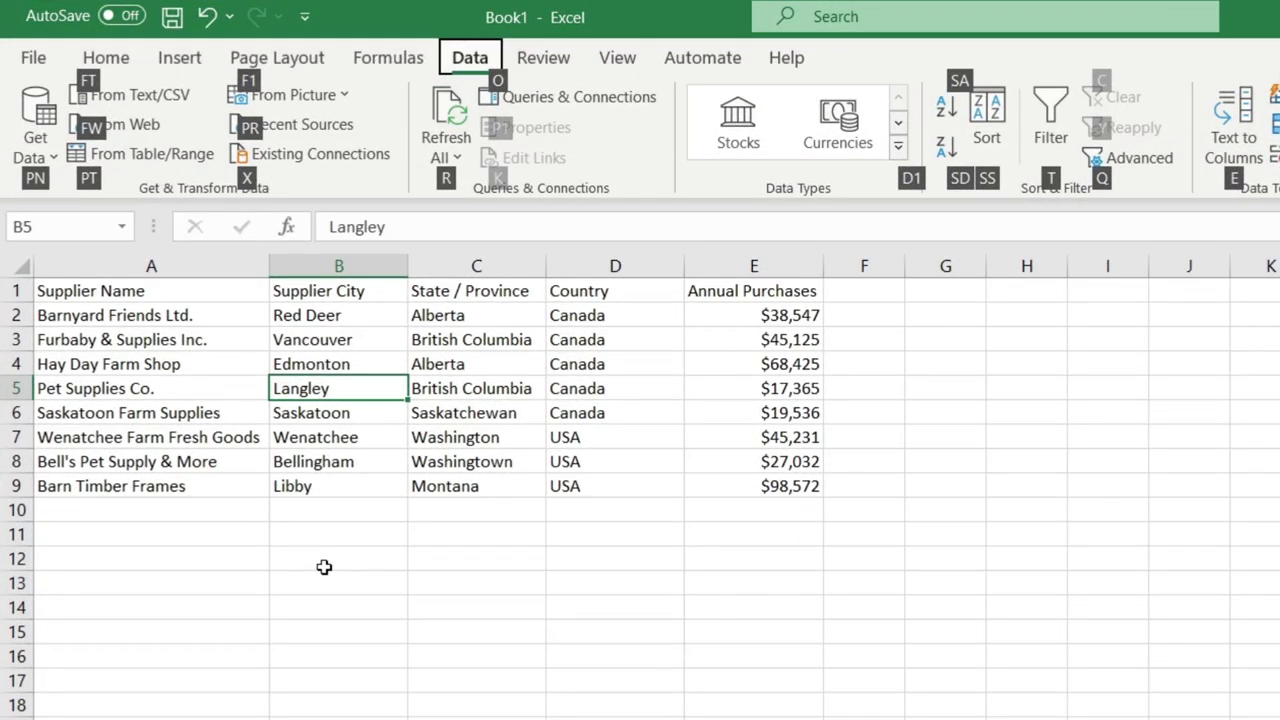
{"action": "key", "text": "t"}
{"action": "key", "text": "t"}
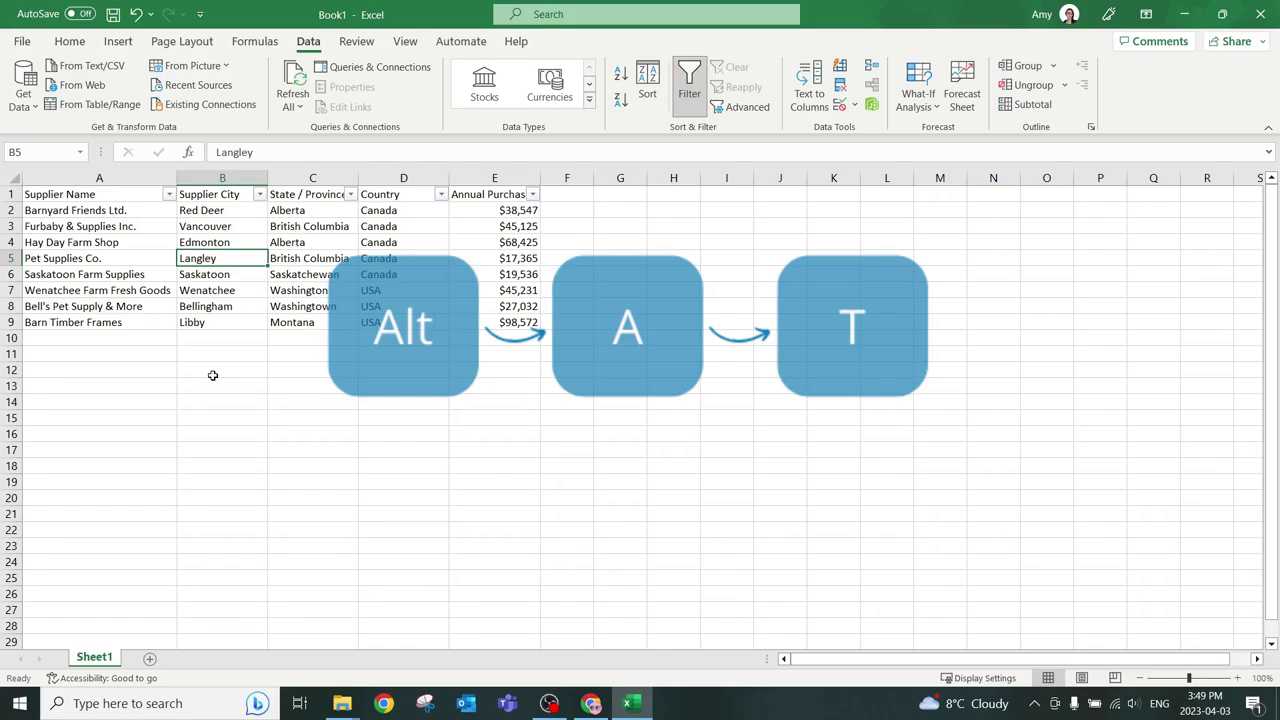
Toggle Filter off with Alt, A, T so the header row loses its dropdowns.
{"action": "key", "text": "alt"}
{"action": "key", "text": "a"}
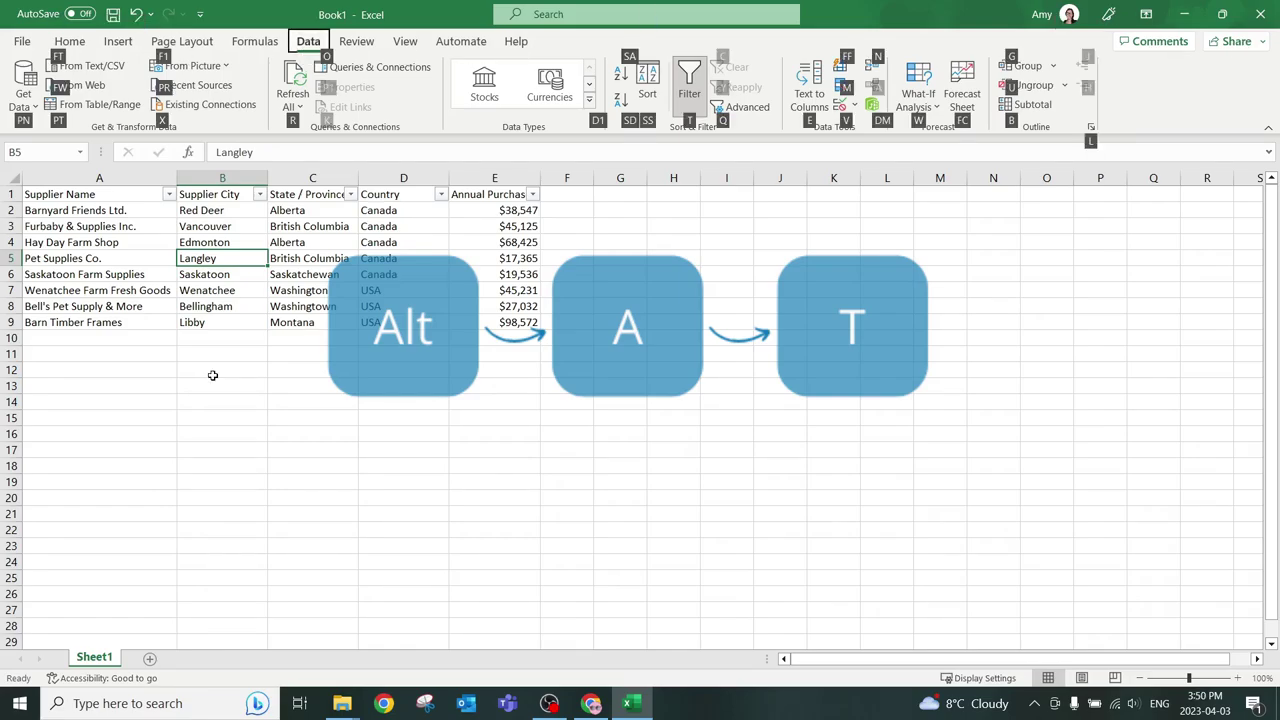
{"action": "key", "text": "t"}
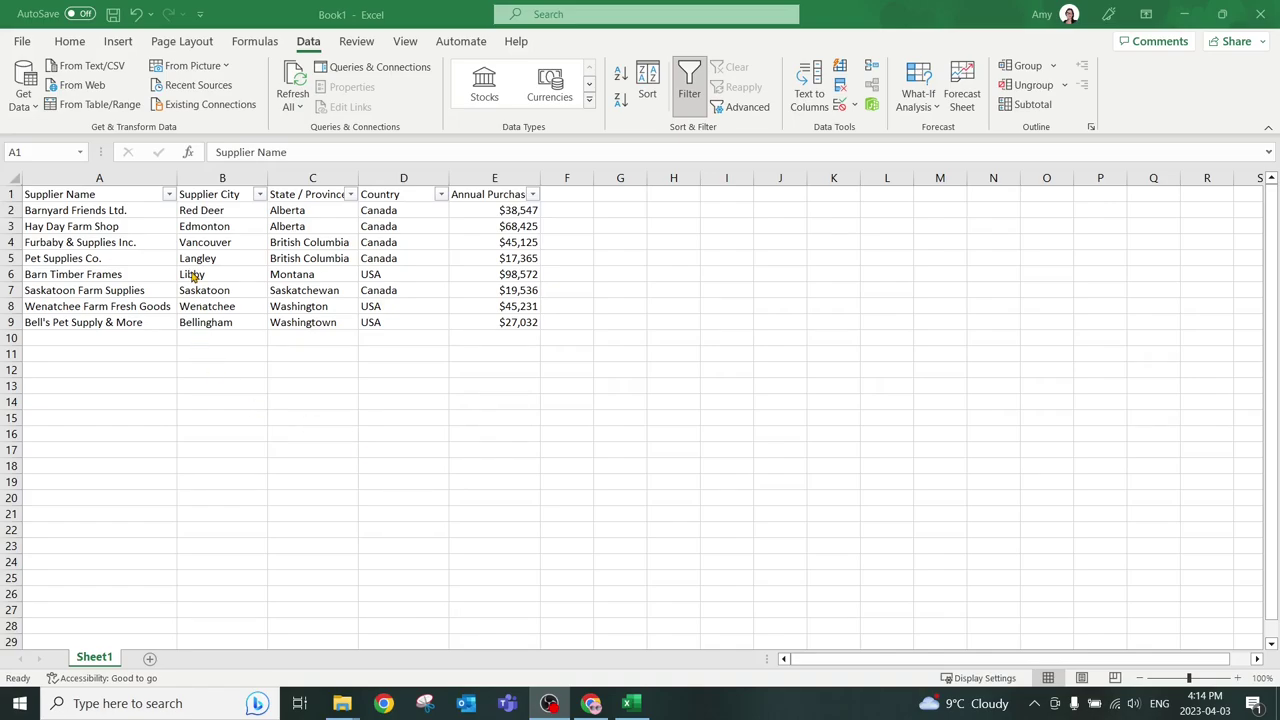
Sort suppliers A to Z by Supplier Name, from Barn Timber Frames to Wenatchee Farm Fresh Goods.
{"action": "left_click", "coordinate": [119, 193]}
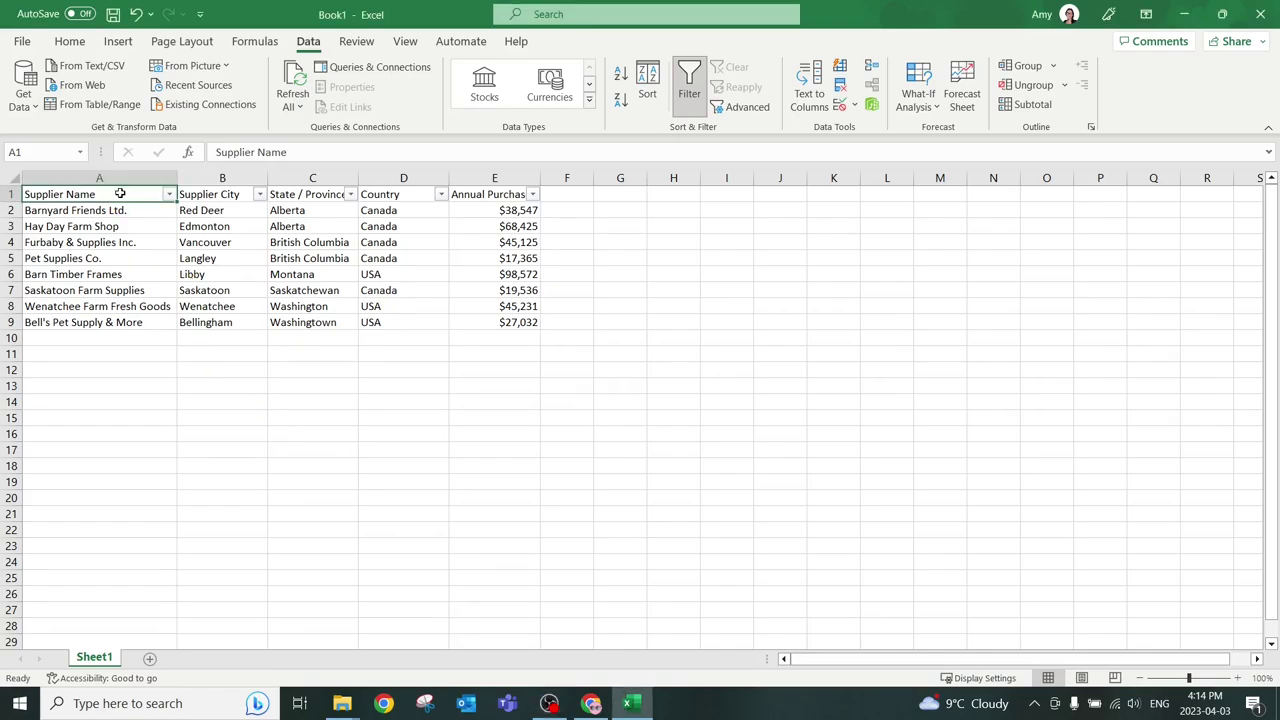
{"action": "key", "text": "alt+Down"}
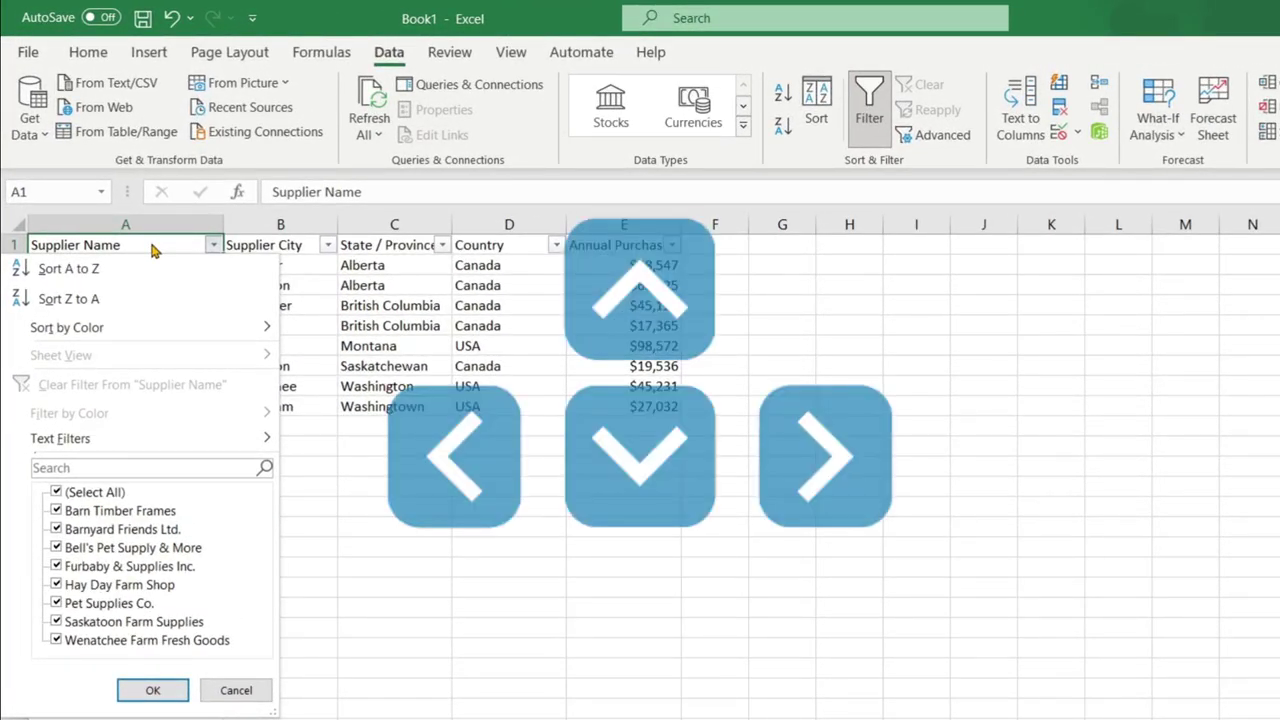
{"action": "key", "text": "Down"}
{"action": "key", "text": "Down"}
{"action": "key", "text": "Down"}
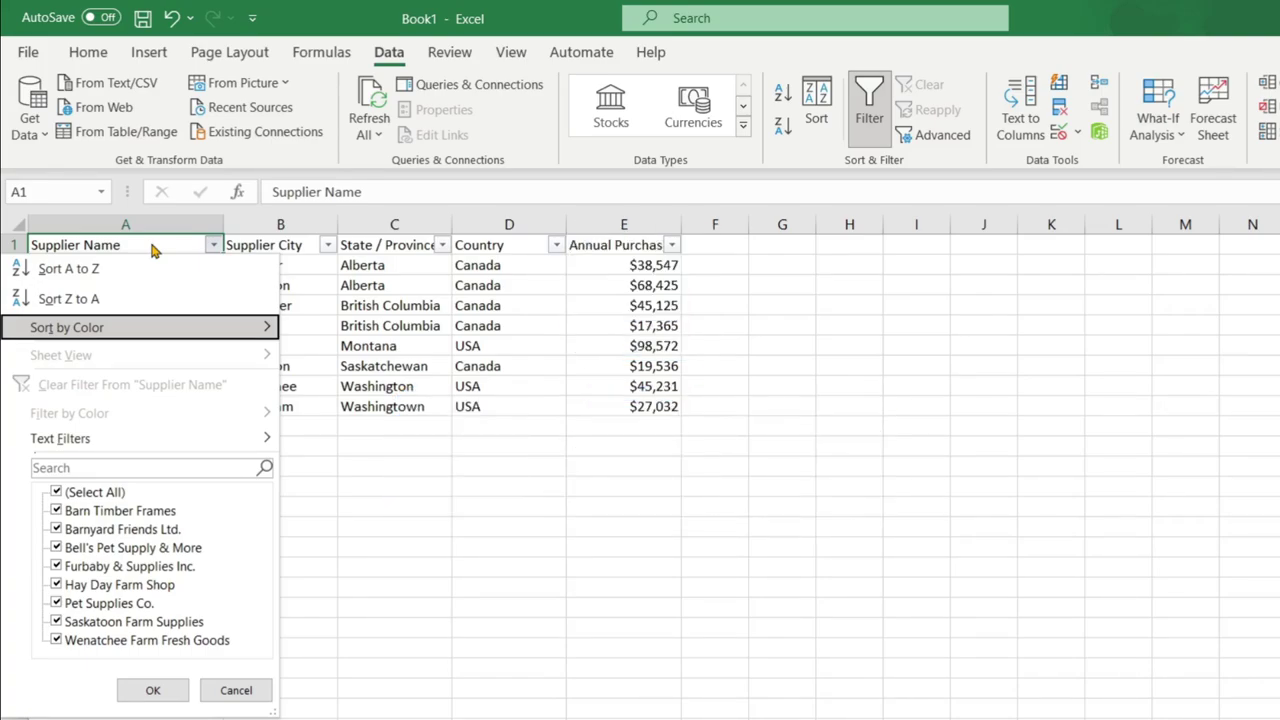
{"action": "key", "text": "Up"}
{"action": "key", "text": "Up"}
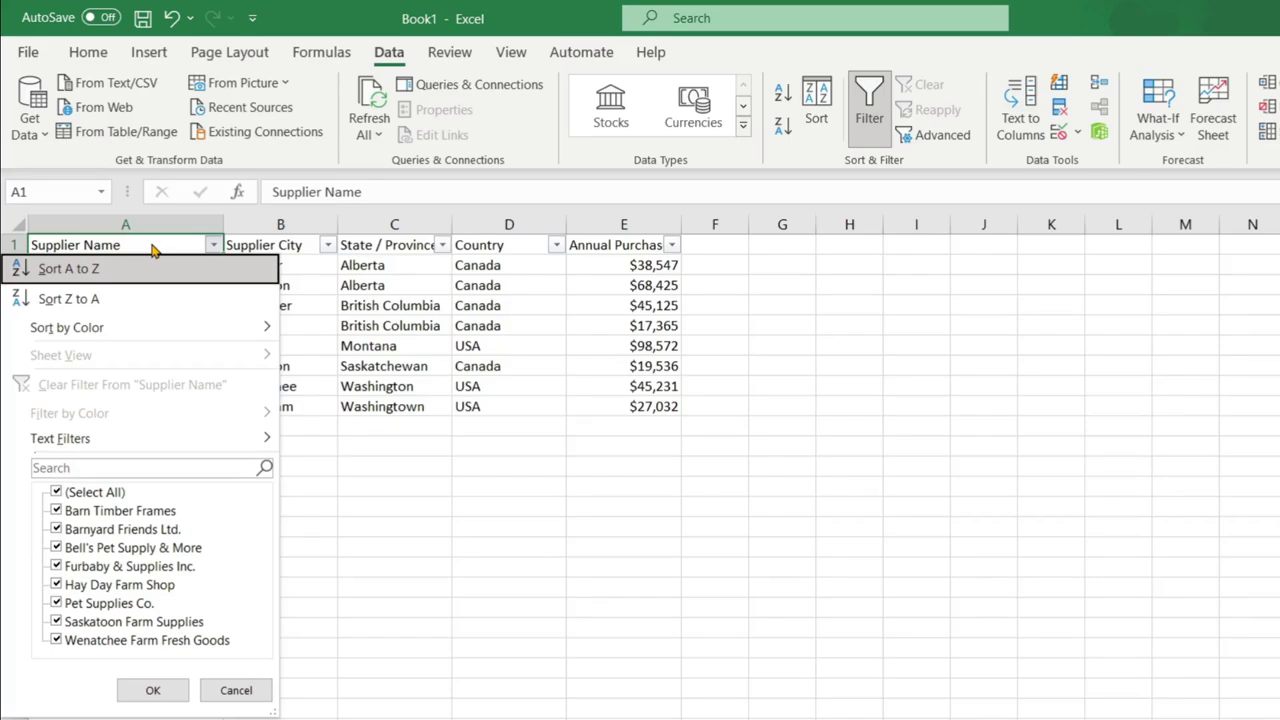
{"action": "key", "text": "Return"}
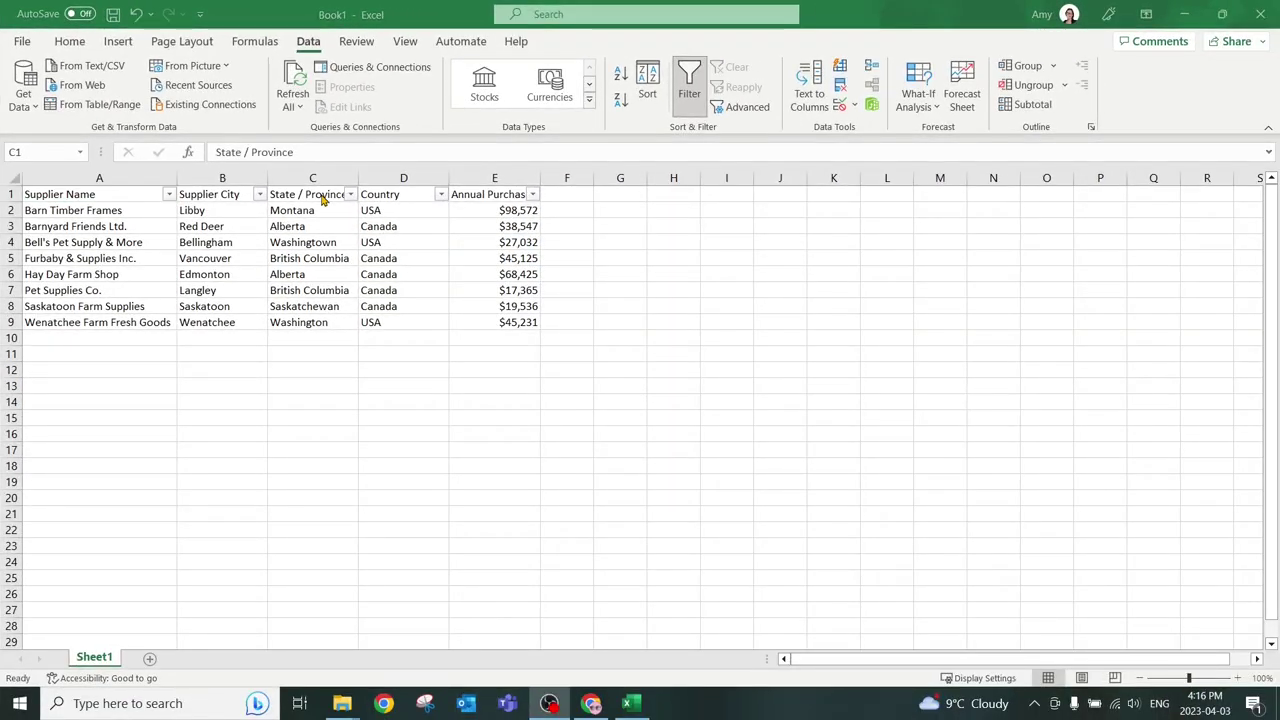
Filter State / Province to British Columbia only, leaving Furbaby & Supplies Inc. and Pet Supplies Co.
{"action": "left_click", "coordinate": [323, 199]}
{"action": "left_click", "coordinate": [333, 176]}
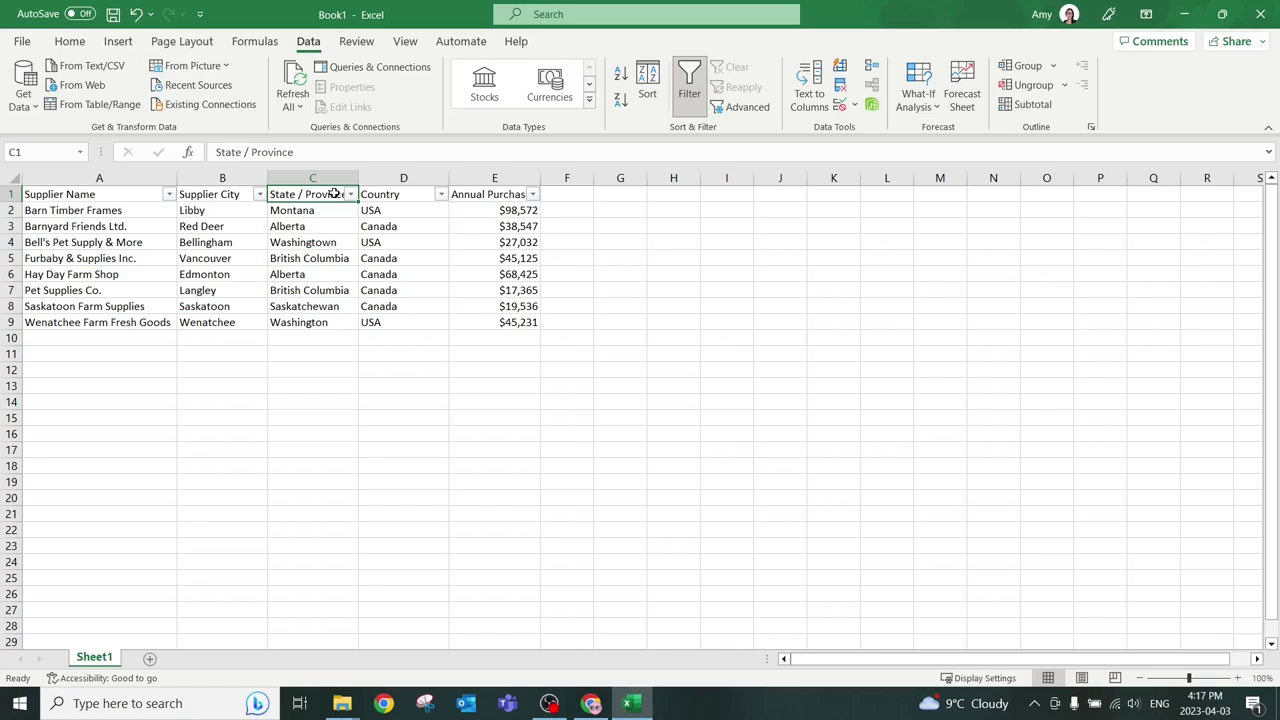
{"action": "key", "text": "alt+Down"}
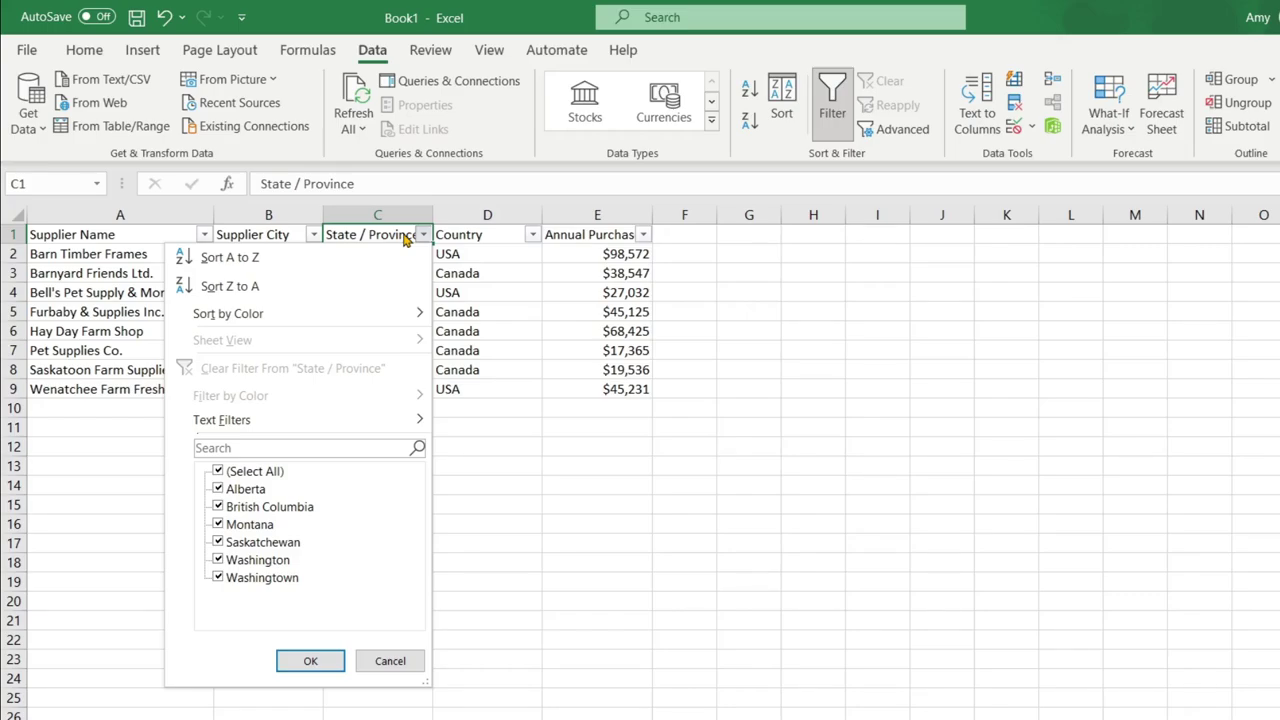
{"action": "key", "text": "Down"}
{"action": "key", "text": "Down"}
{"action": "key", "text": "Down"}
{"action": "key", "text": "Down"}
{"action": "key", "text": "Down"}
{"action": "key", "text": "Down"}
{"action": "key", "text": "Down"}
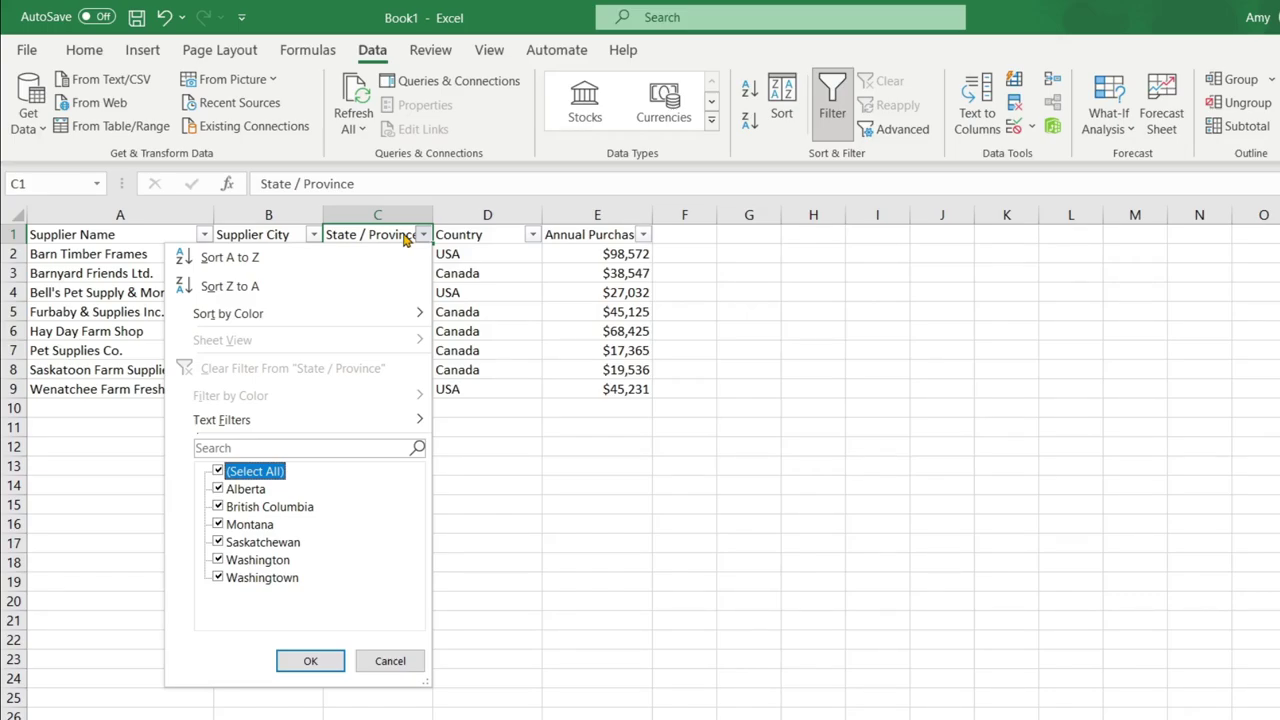
{"action": "key", "text": "space"}
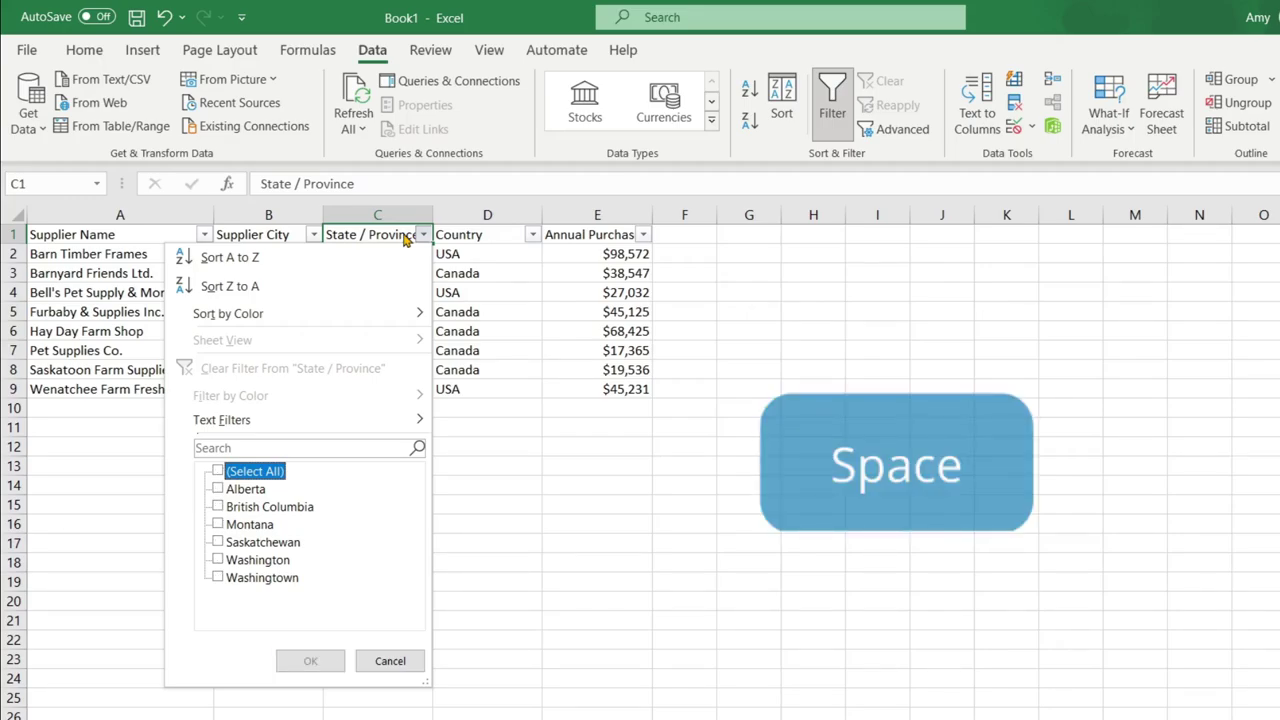
{"action": "key", "text": "Down"}
{"action": "key", "text": "Down"}
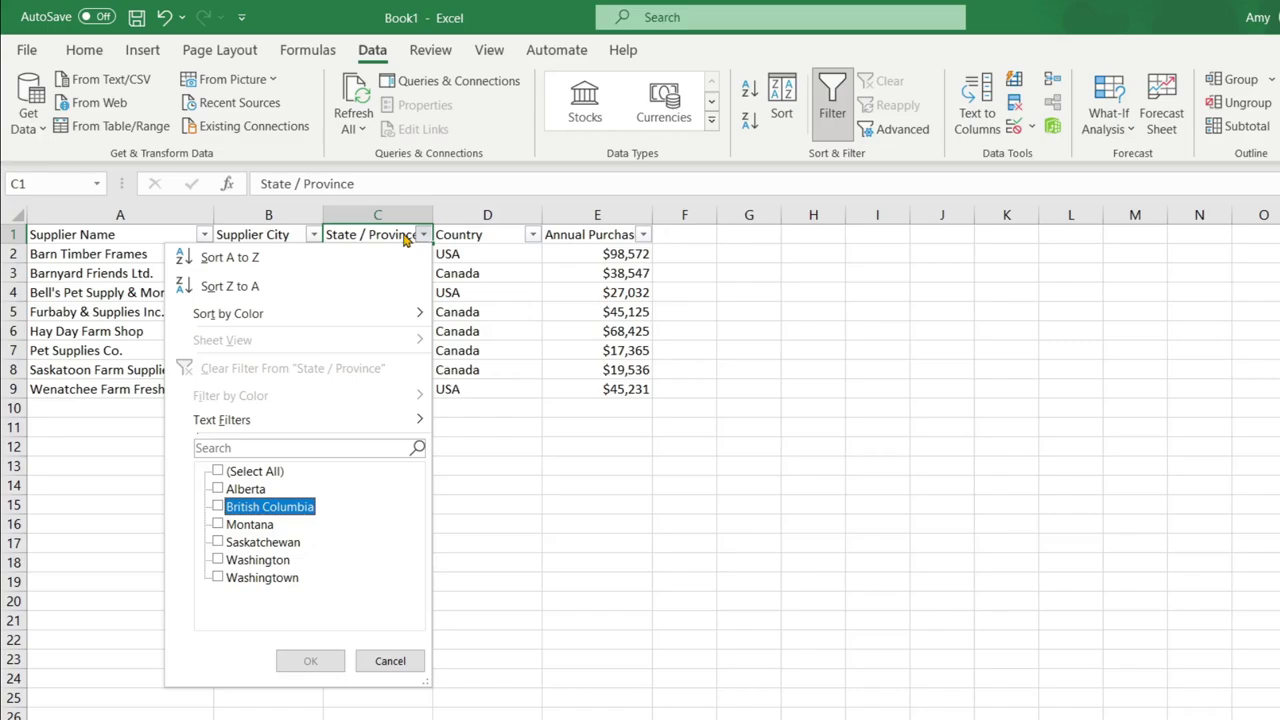
{"action": "key", "text": "space"}
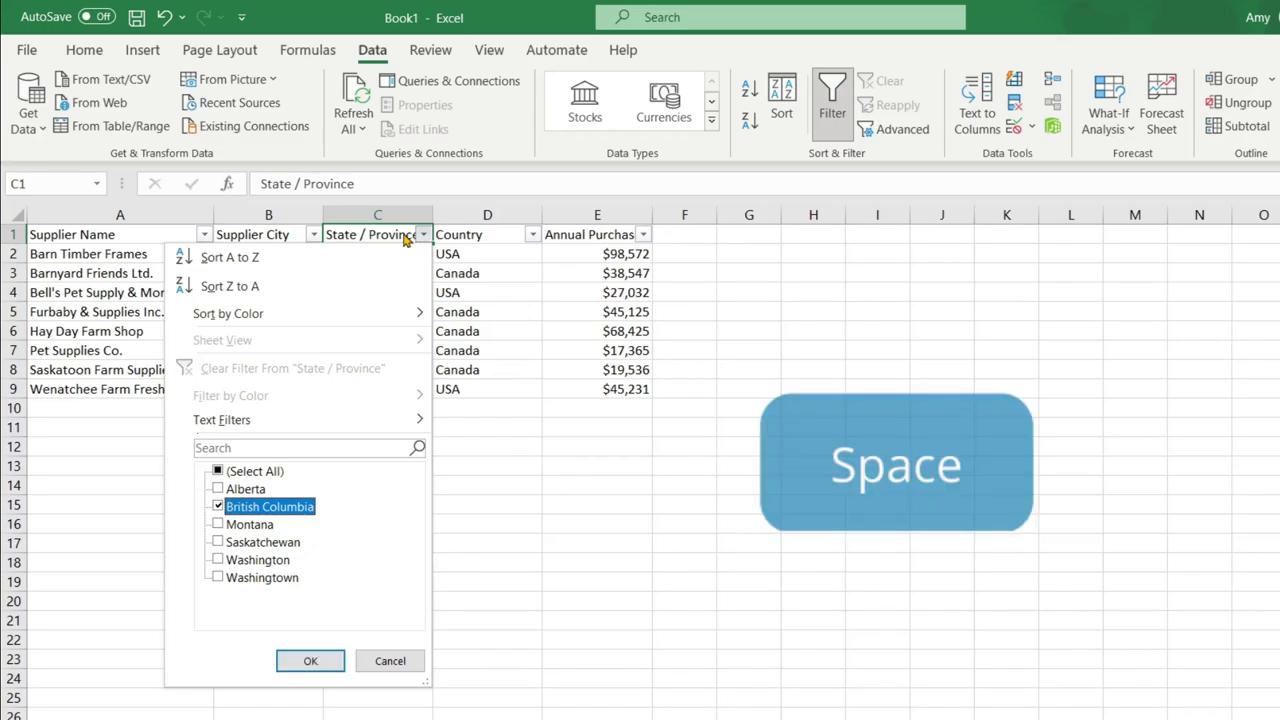
{"action": "key", "text": "Return"}
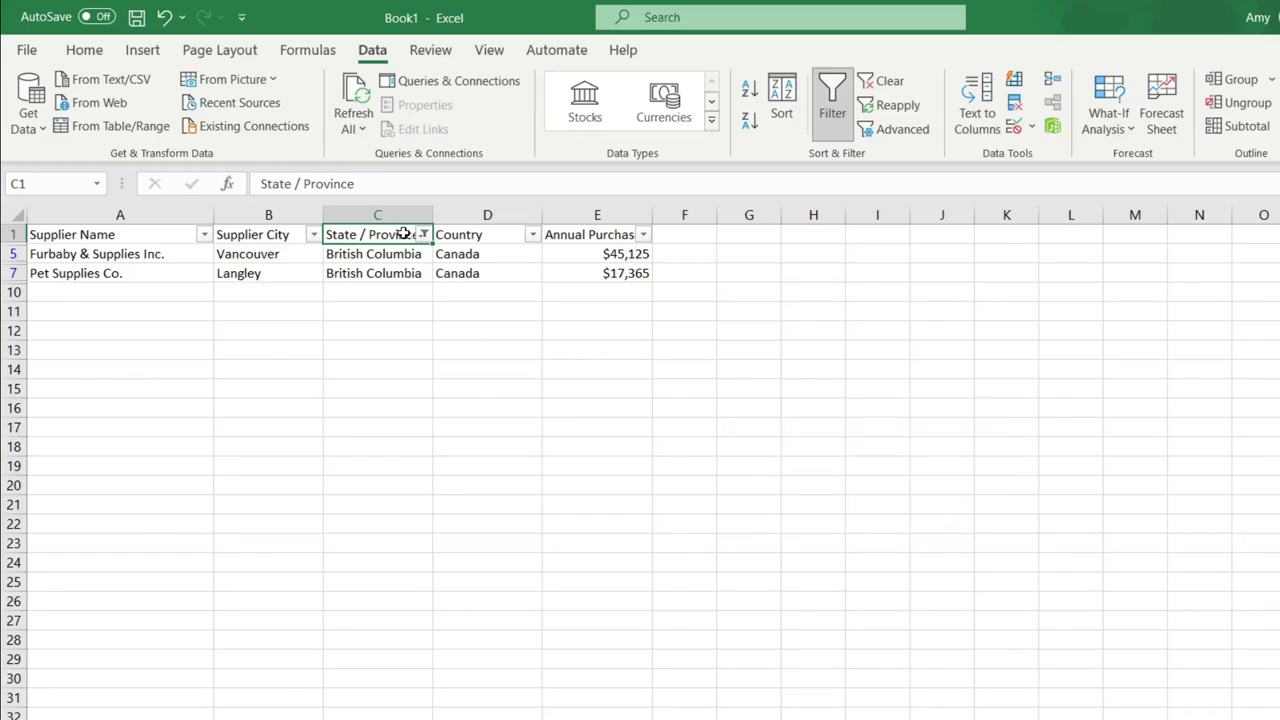
Clear the State / Province filter and recheck (Select All) so all eight suppliers reappear.
{"action": "key", "text": "alt+a"}
{"action": "key", "text": "c"}
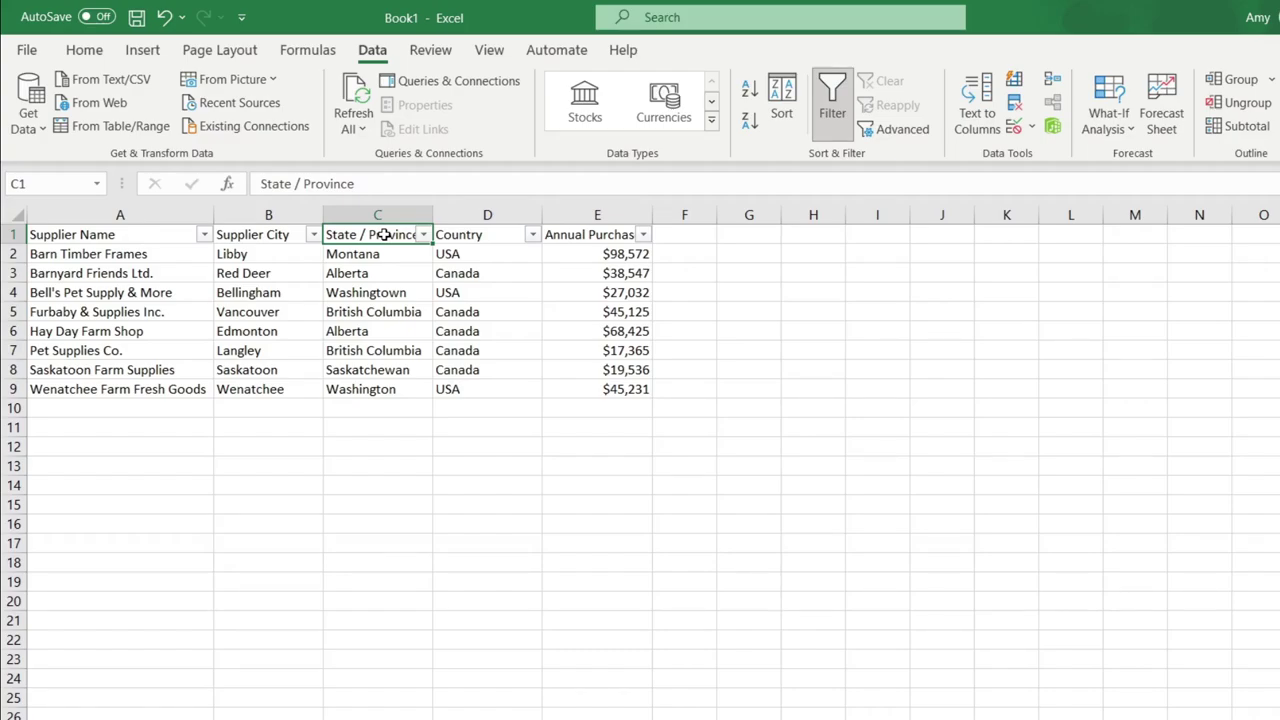
{"action": "key", "text": "alt+Down"}
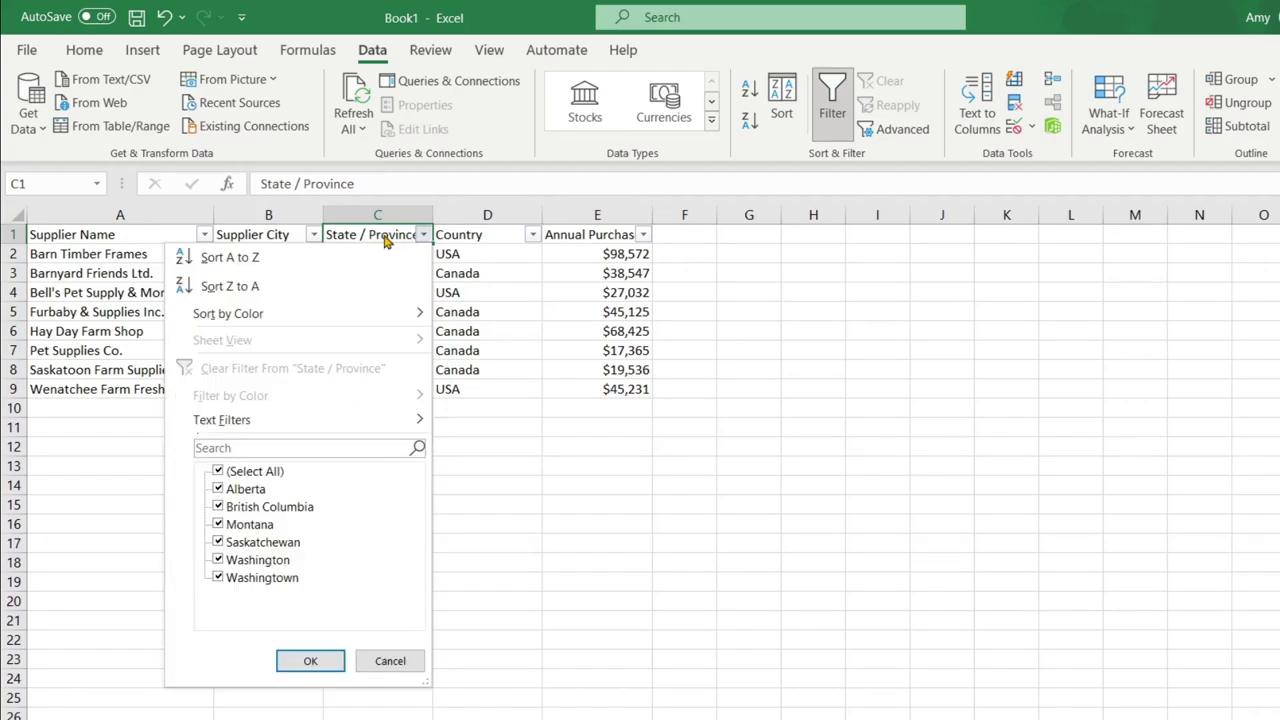
{"action": "key", "text": "Down"}
{"action": "key", "text": "Down"}
{"action": "key", "text": "Down"}
{"action": "key", "text": "Down"}
{"action": "key", "text": "Down"}
{"action": "key", "text": "Down"}
{"action": "key", "text": "Down"}
{"action": "key", "text": "Down"}
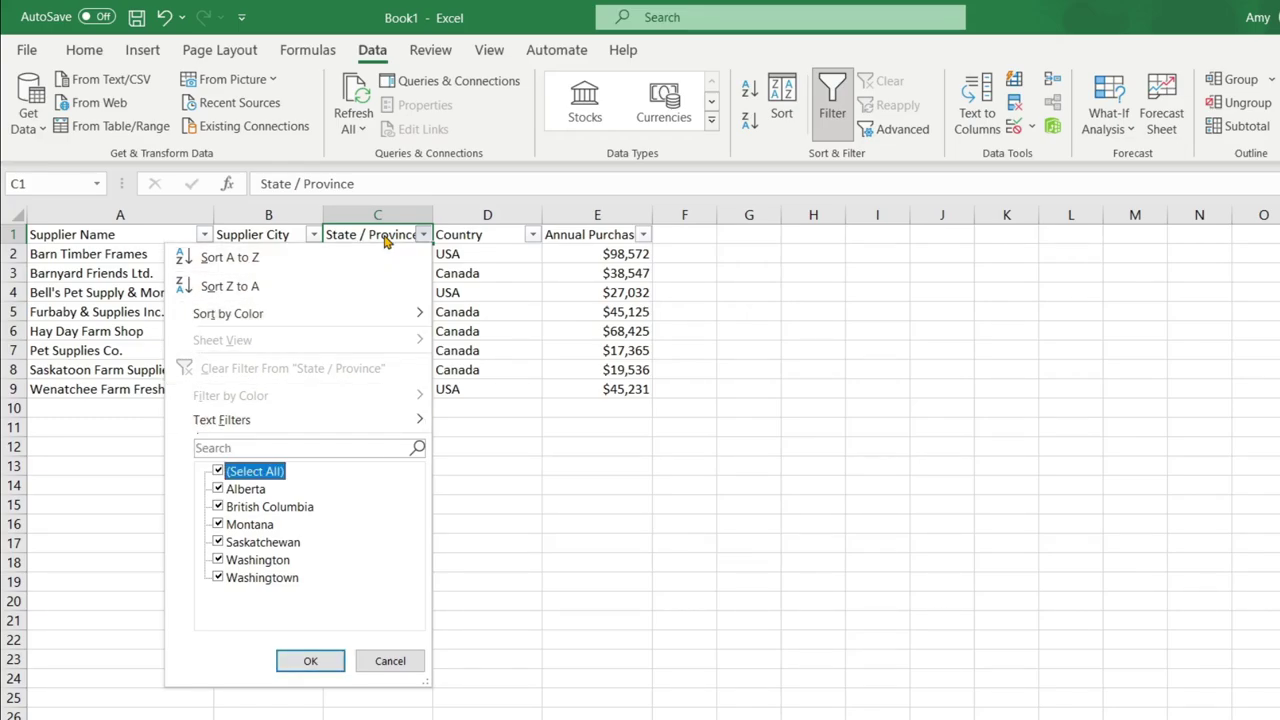
{"action": "key", "text": "space"}
{"action": "key", "text": "End"}
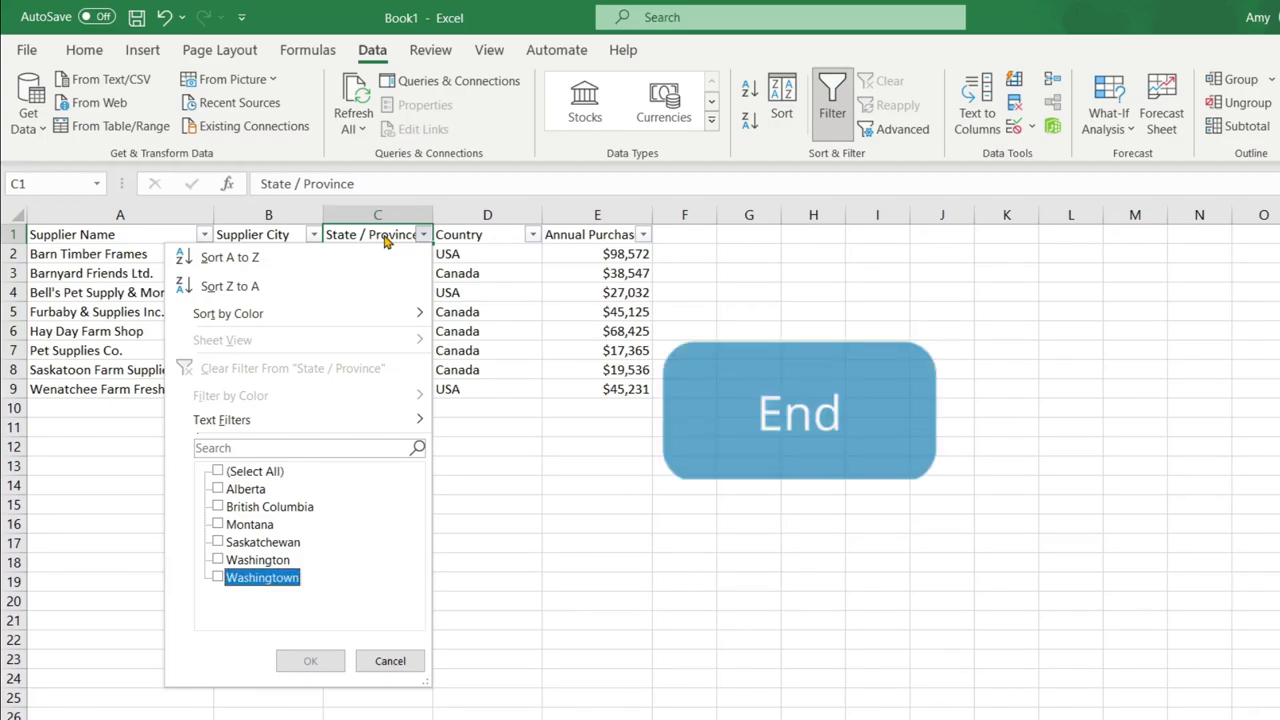
{"action": "key", "text": "space"}
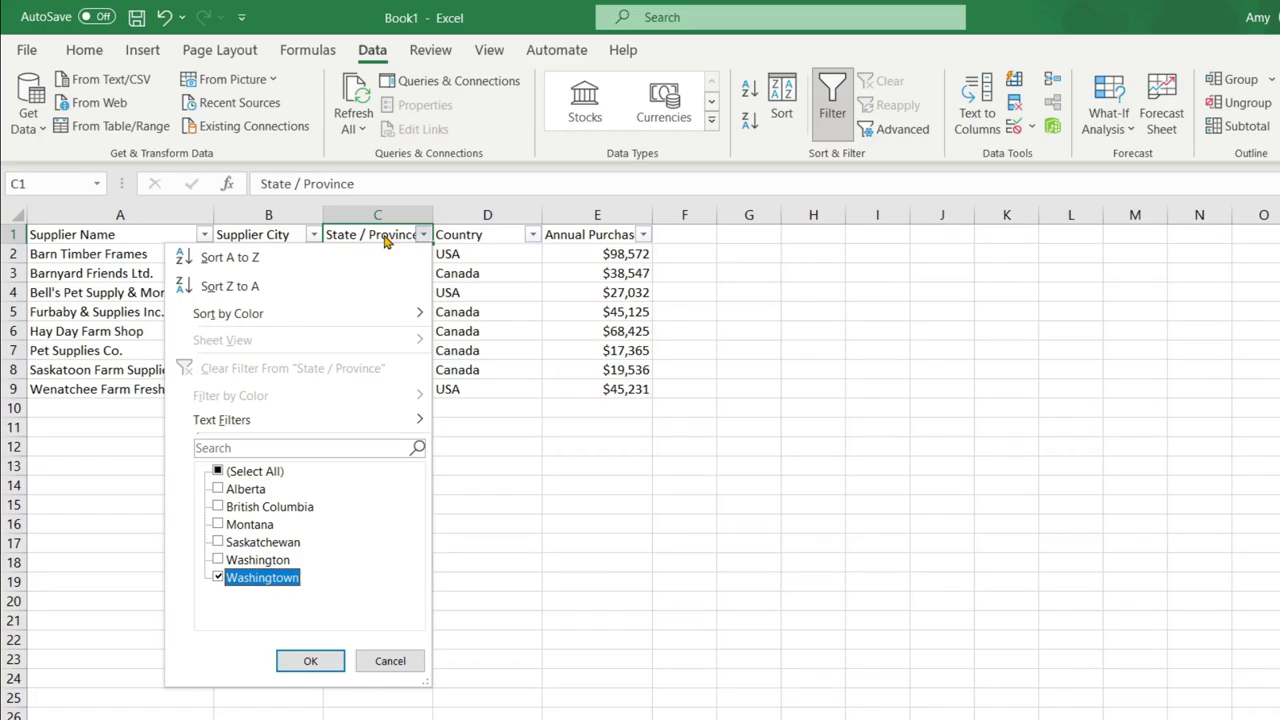
{"action": "key", "text": "space"}
{"action": "key", "text": "Home"}
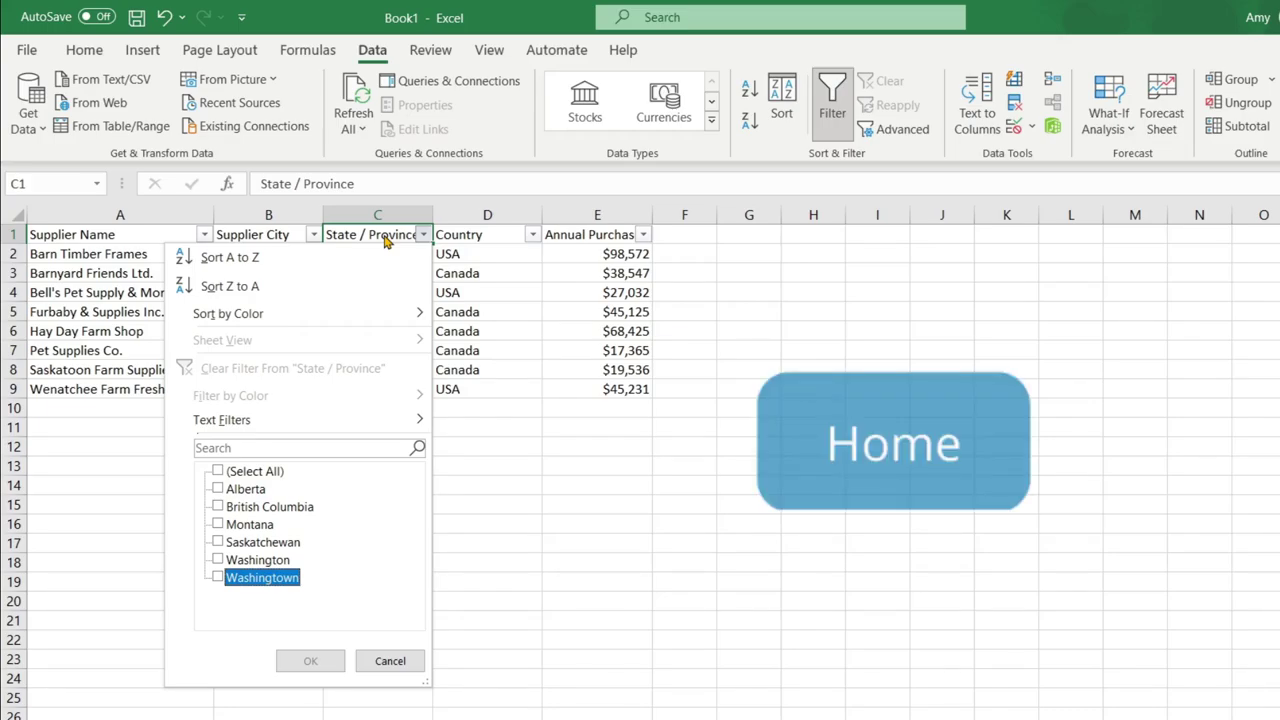
{"action": "key", "text": "Home"}
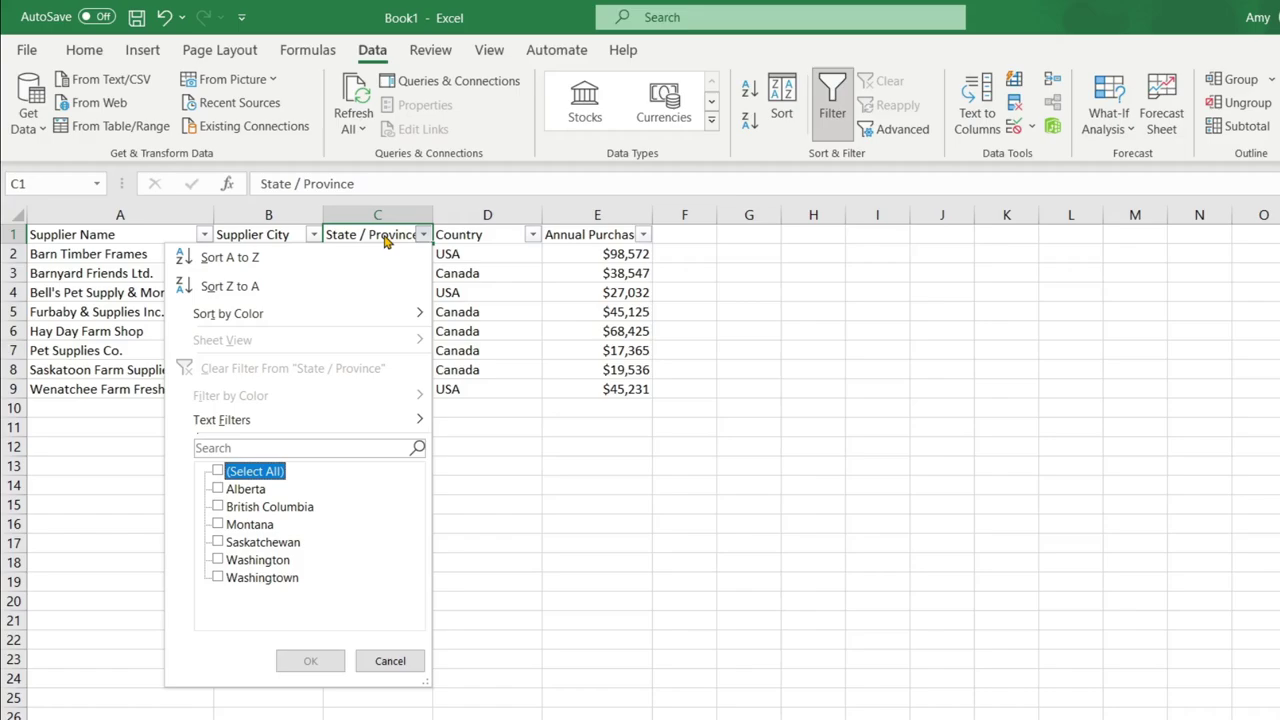
{"action": "key", "text": "space"}
{"action": "key", "text": "Return"}
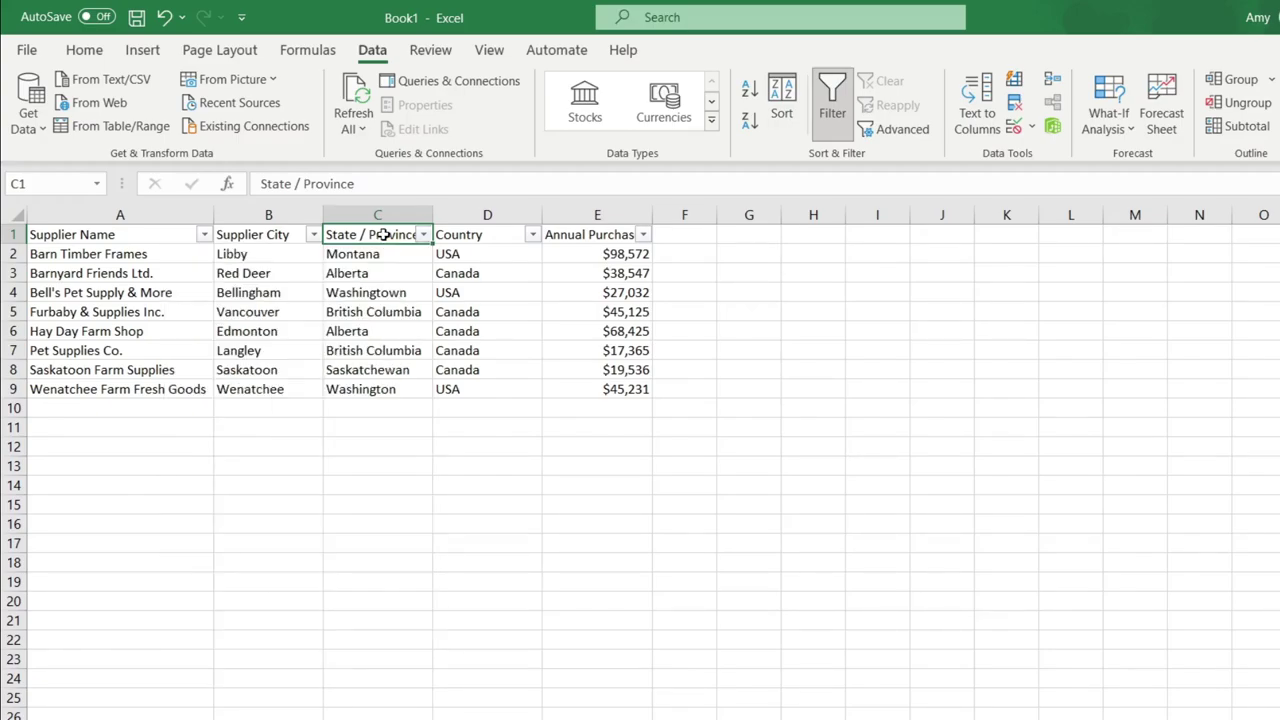